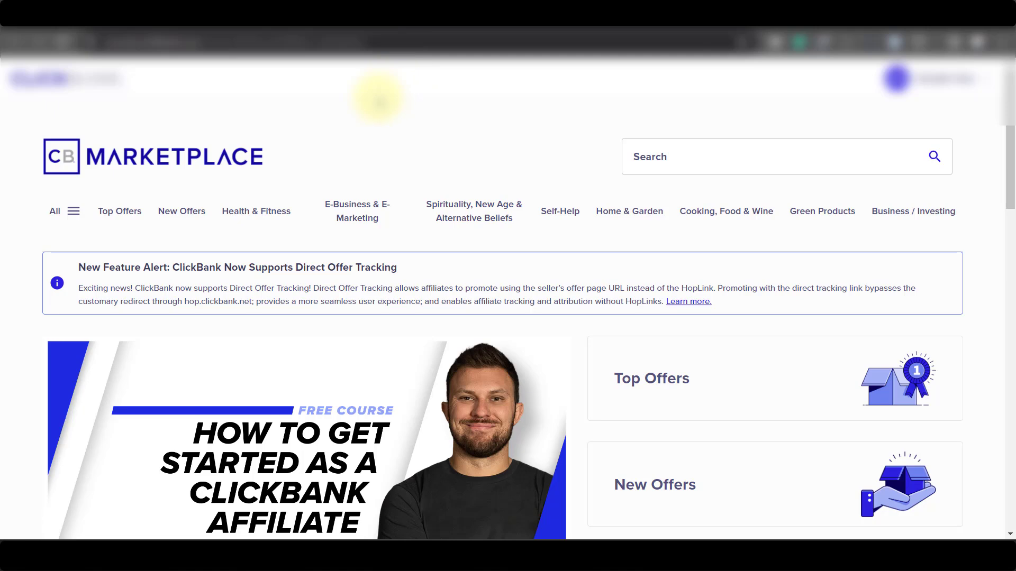
Step: Open the Top Offers listing in the ClickBank marketplace and examine the listed offers and the available sort options
left_click(119, 211)
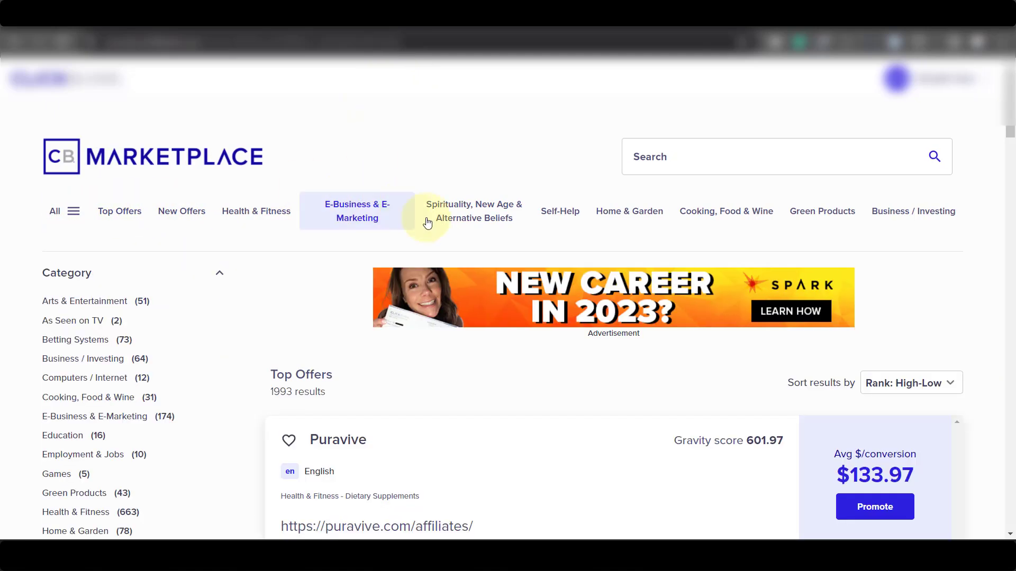
scroll(754, 374, "down", 6)
scroll(476, 238, "down", 2)
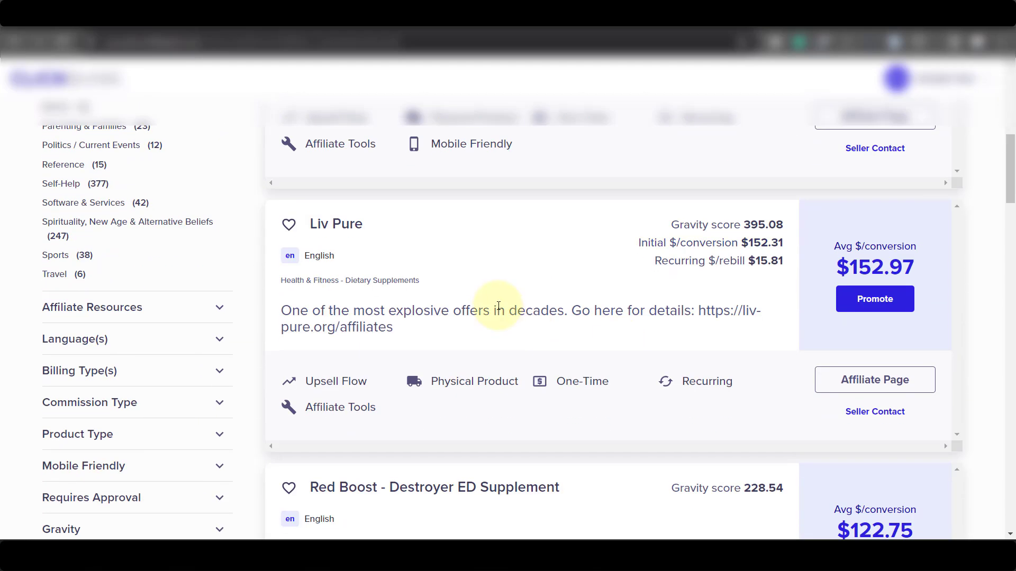
scroll(635, 307, "up", 6)
left_click(902, 249)
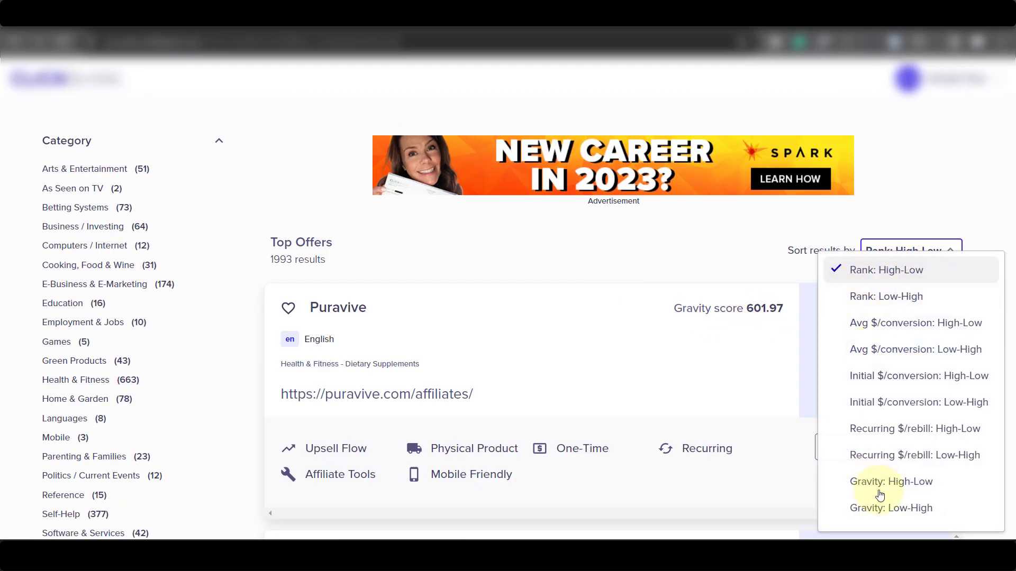
left_click(915, 188)
scroll(453, 295, "down", 6)
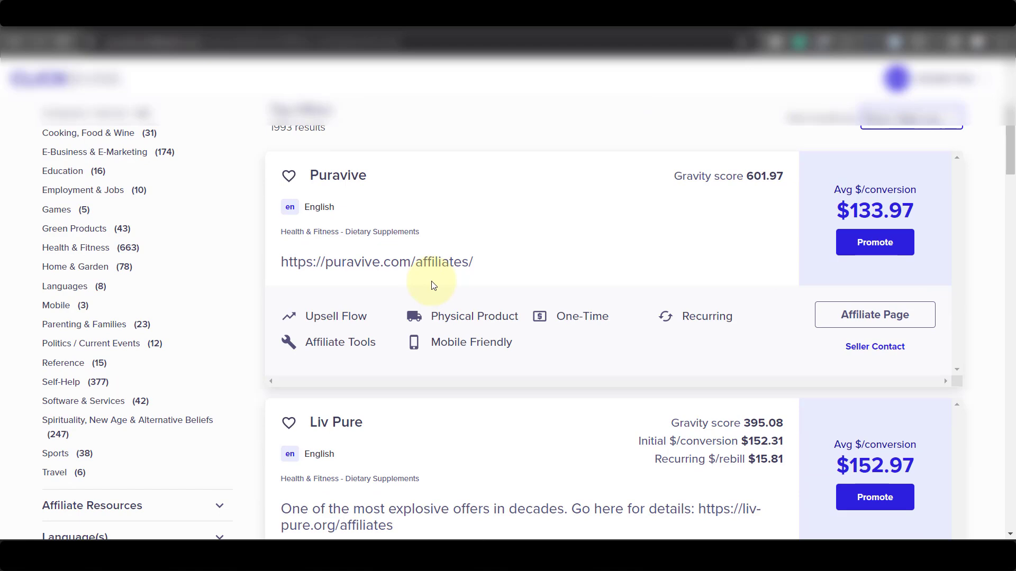
scroll(460, 299, "up", 3)
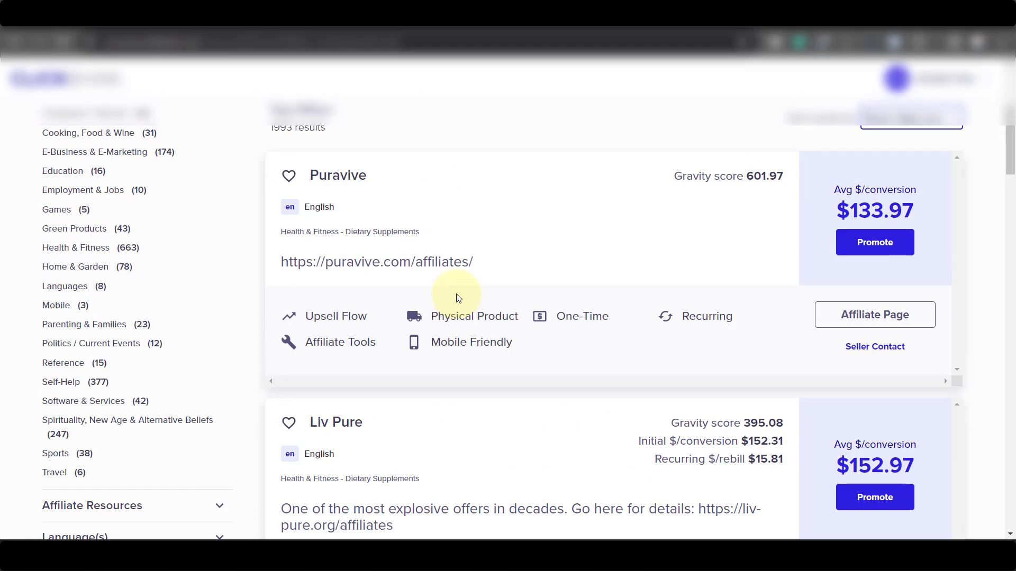
scroll(531, 288, "down", 6)
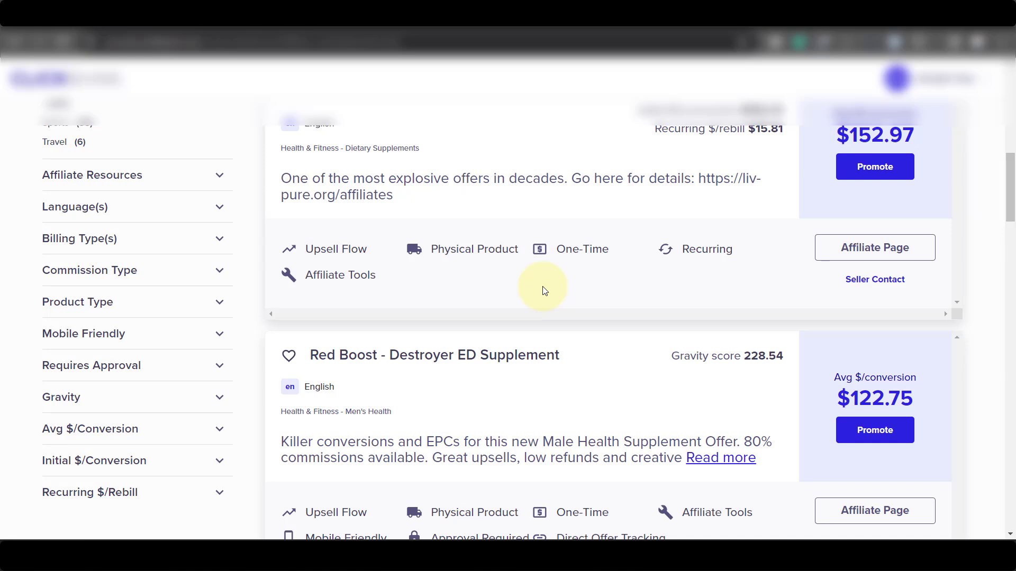
scroll(517, 334, "down", 9)
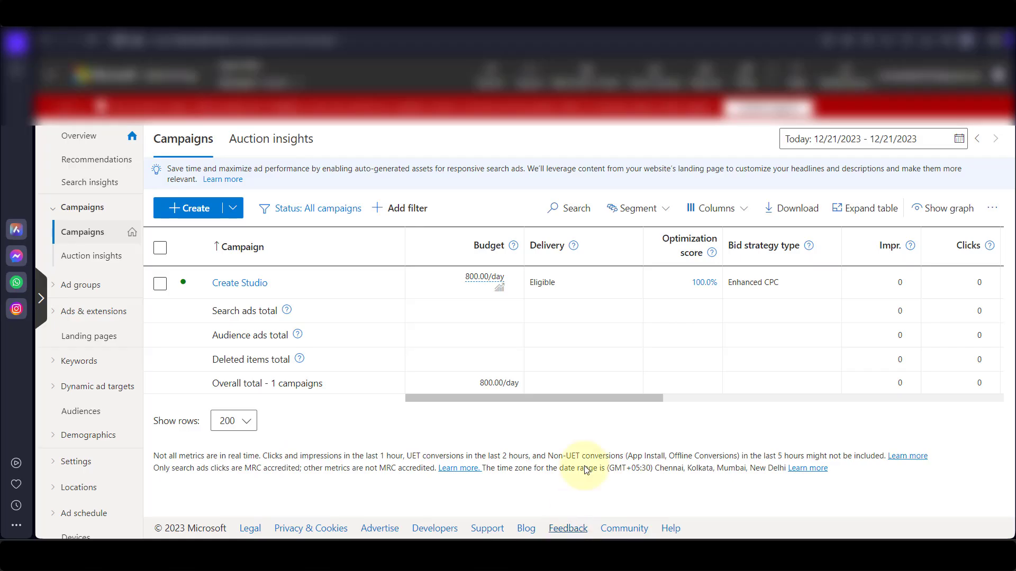
Step: Switch to Microsoft Advertising, open the Keyword planner and expand the search for new keywords using a phrase or website
left_click(746, 76)
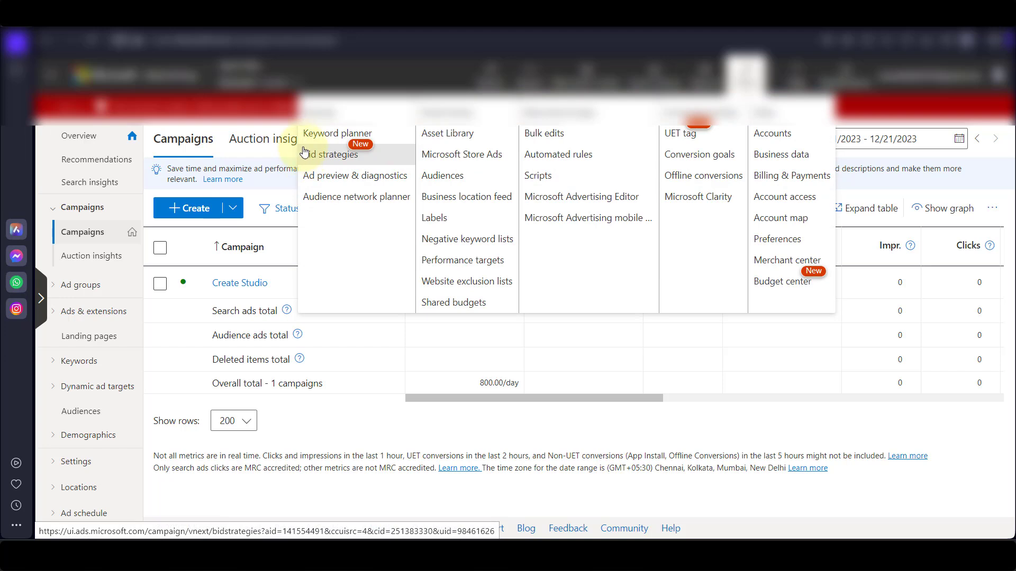
left_click(325, 134)
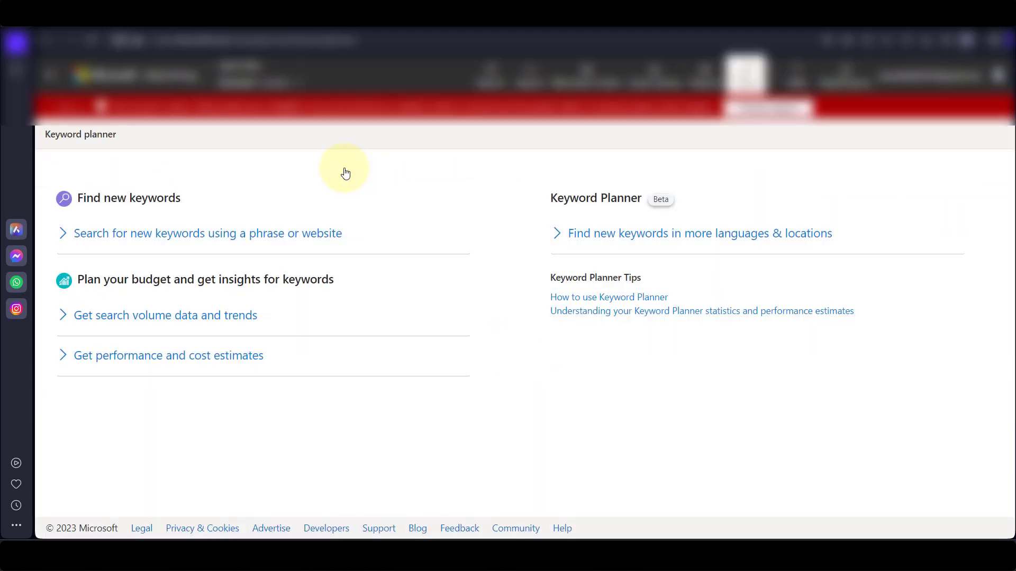
left_click(184, 235)
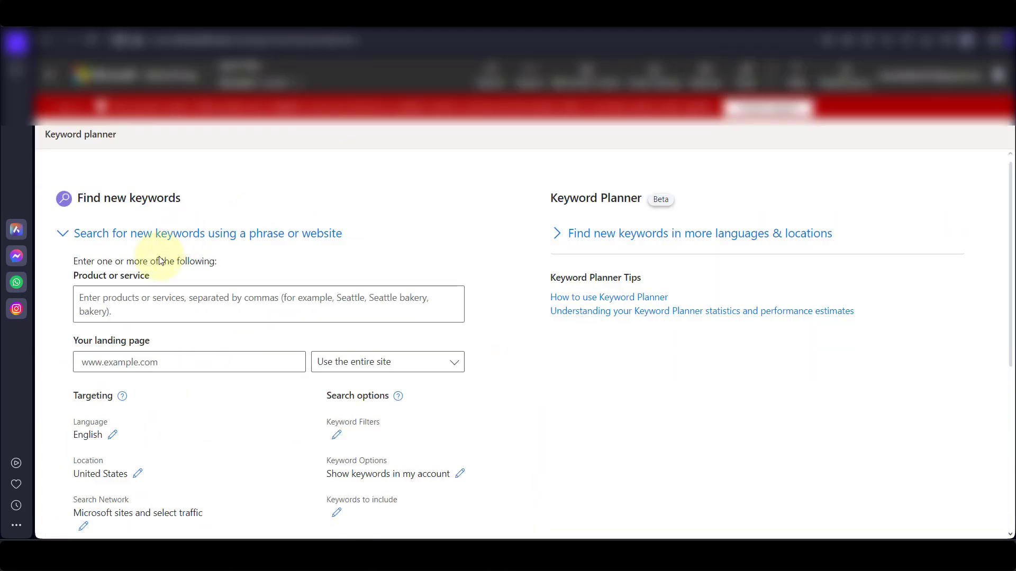
Step: Enter "alpha tonic", "alpha tonic reviews" and "alpha tonic scam" on separate lines as the product or service and get the suggestions
left_click(143, 296)
scroll(211, 300, "down", 1)
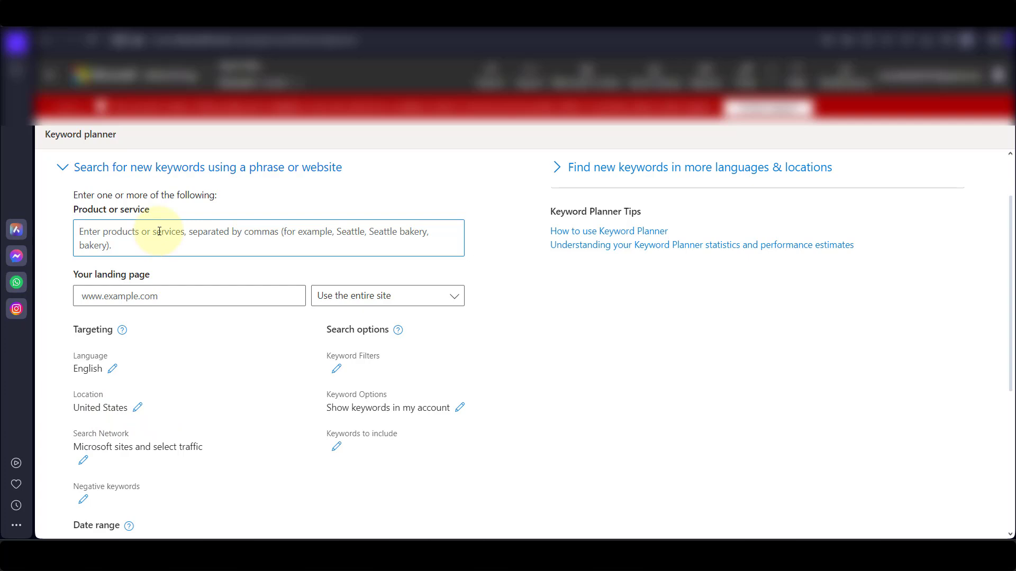
type("ap")
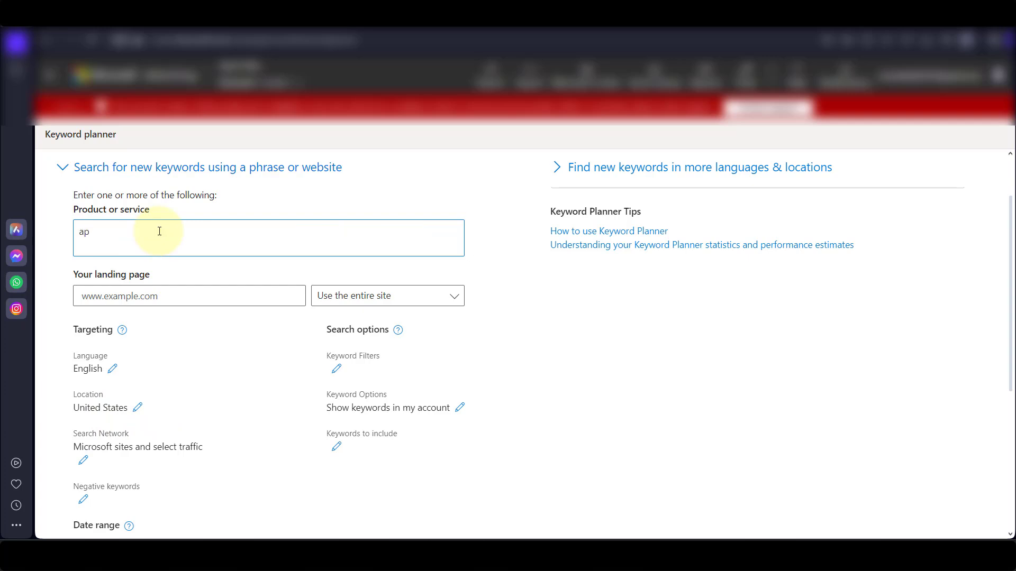
type("ha tonic ")
type("alph")
type("a tonic reviews")
key("Return")
type("alpha tonic scam")
key("Return")
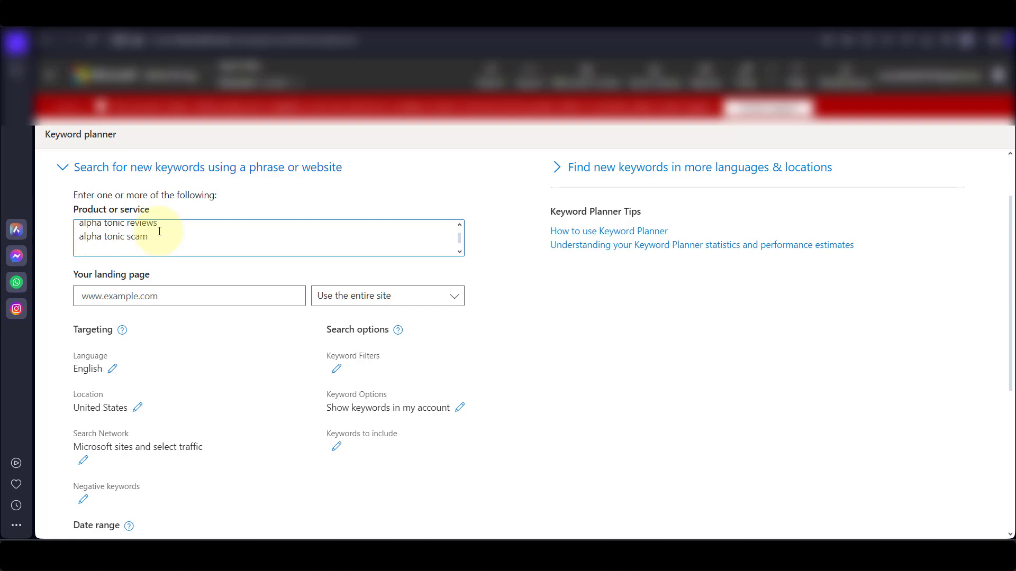
key("BackSpace")
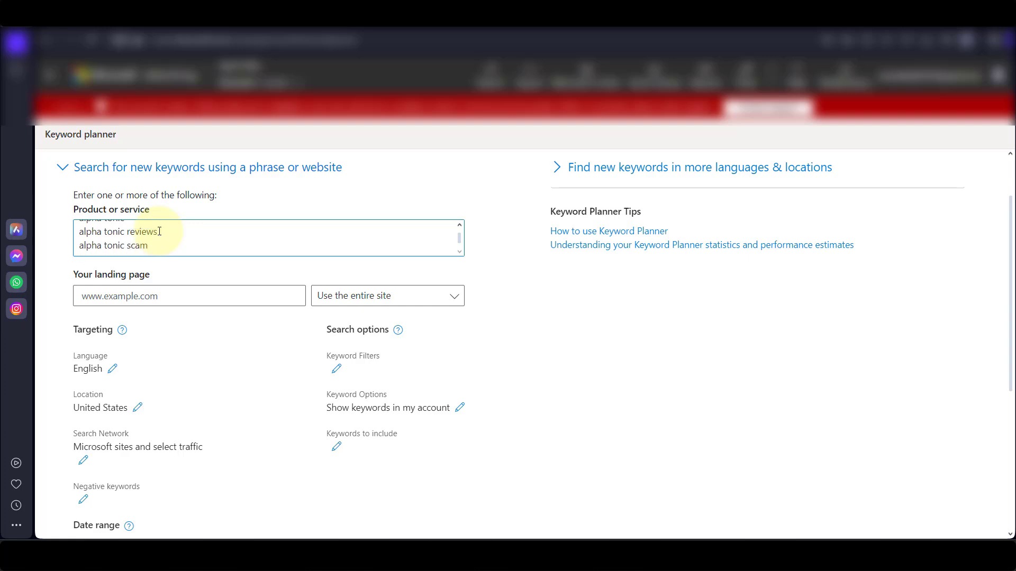
scroll(494, 370, "down", 3)
left_click(130, 465)
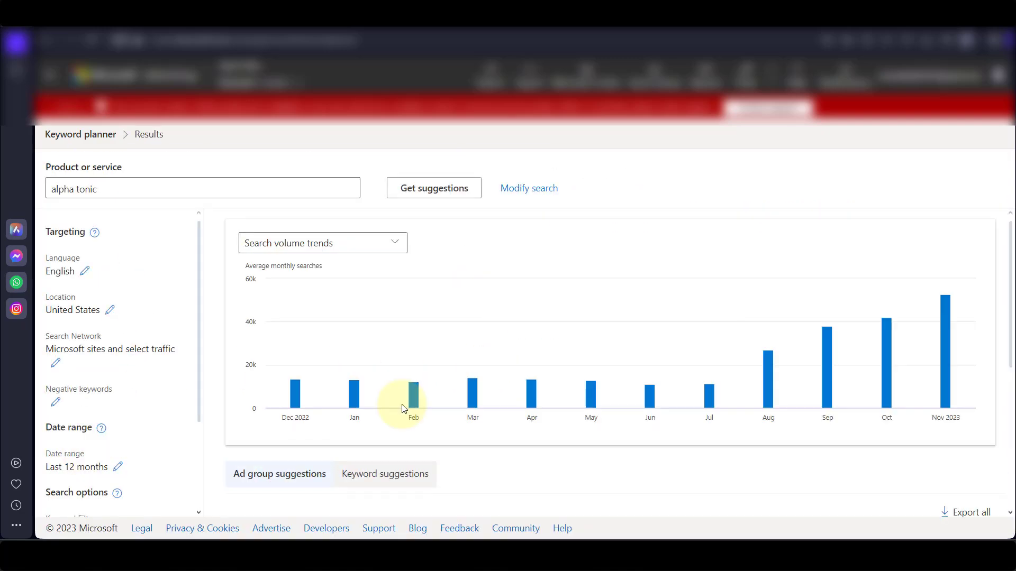
Step: Show the individual keyword suggestions and view the search trend chart for "alpha tonic benefits"
scroll(403, 409, "down", 4)
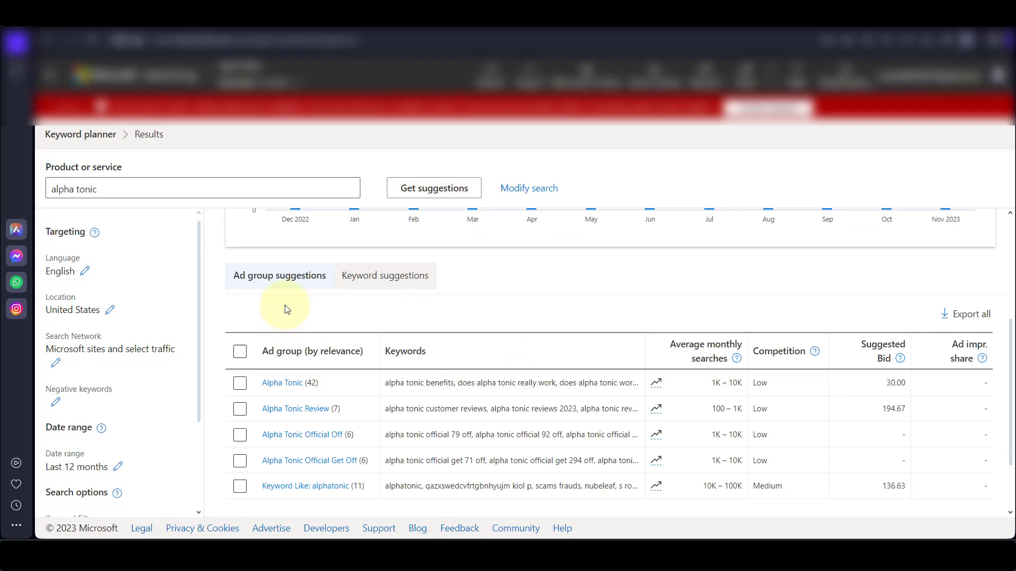
left_click(363, 282)
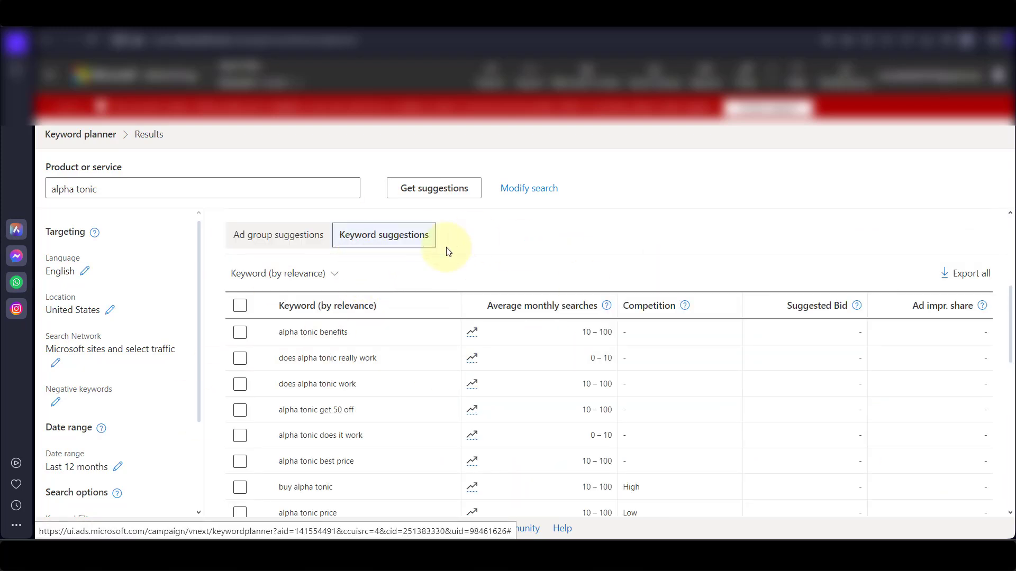
scroll(475, 327, "down", 1)
scroll(423, 328, "up", 1)
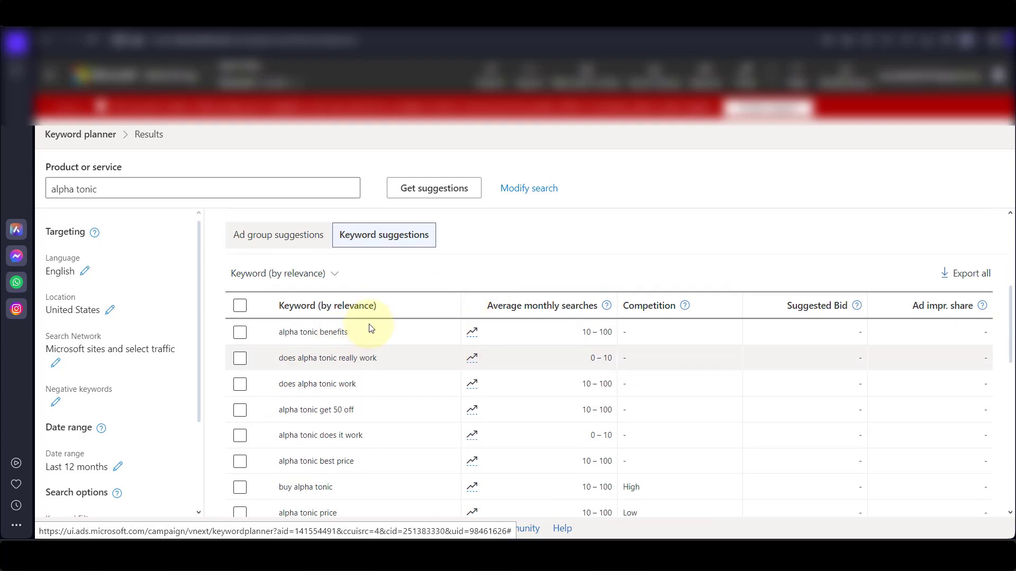
left_click(473, 333)
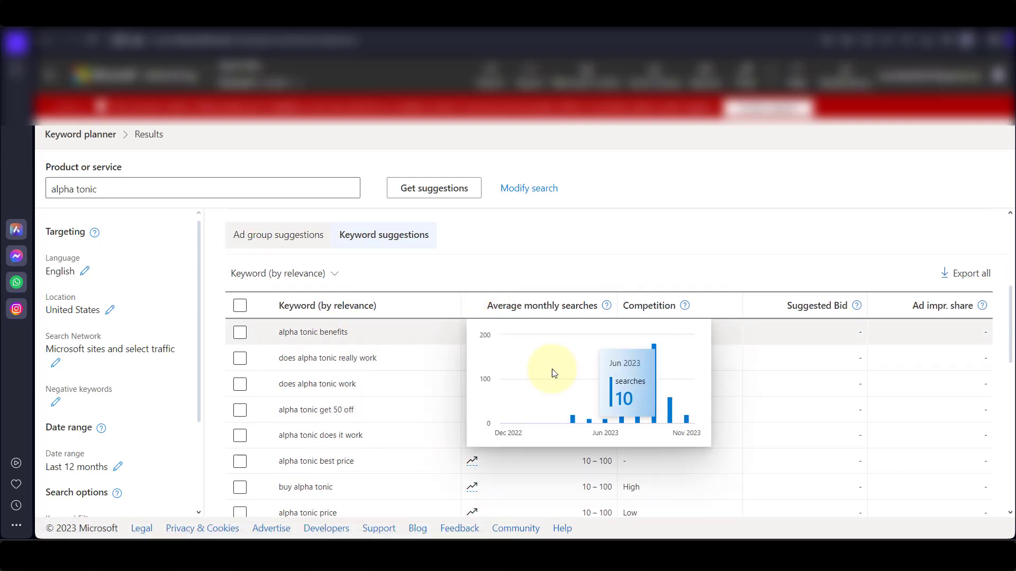
Step: Sort the keyword suggestions by average monthly searches, highest first, and switch the list to Search terms
left_click(513, 309)
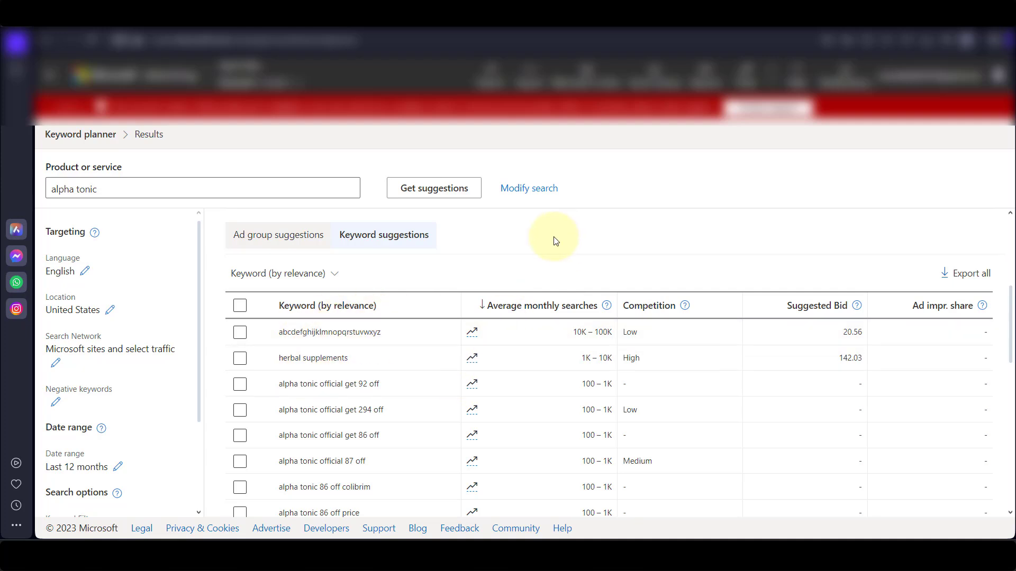
left_click(286, 279)
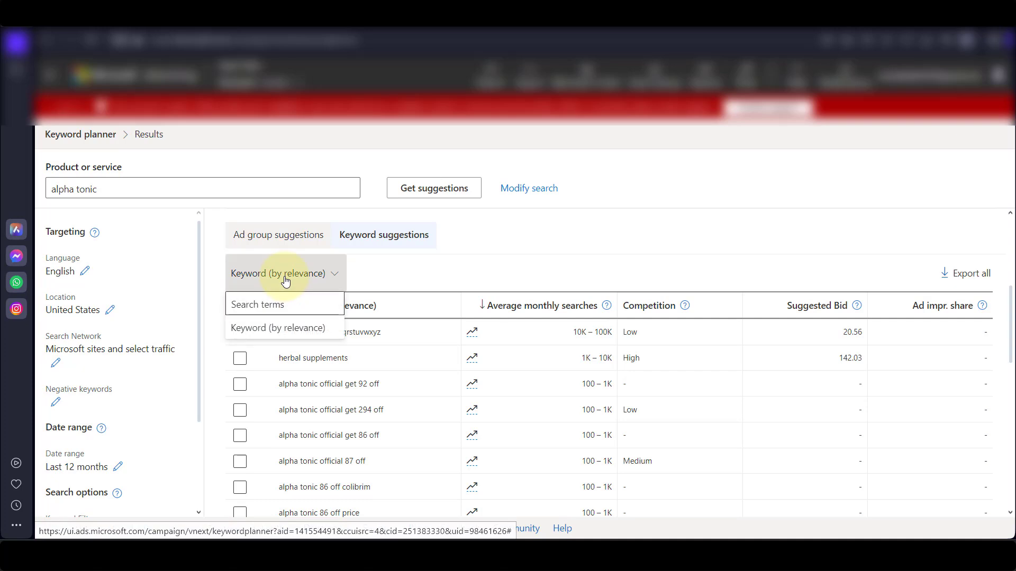
left_click(258, 306)
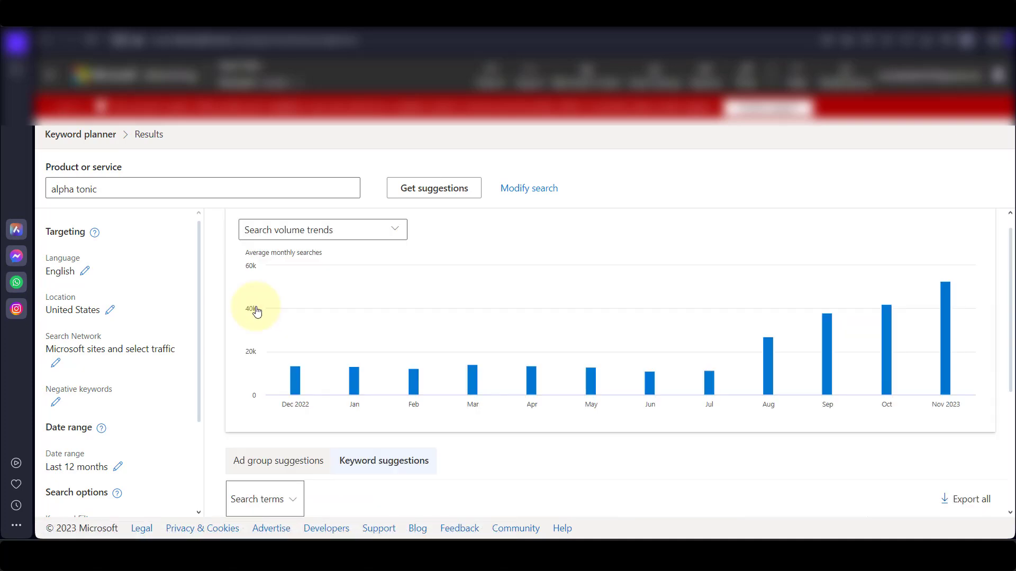
scroll(465, 286, "down", 3)
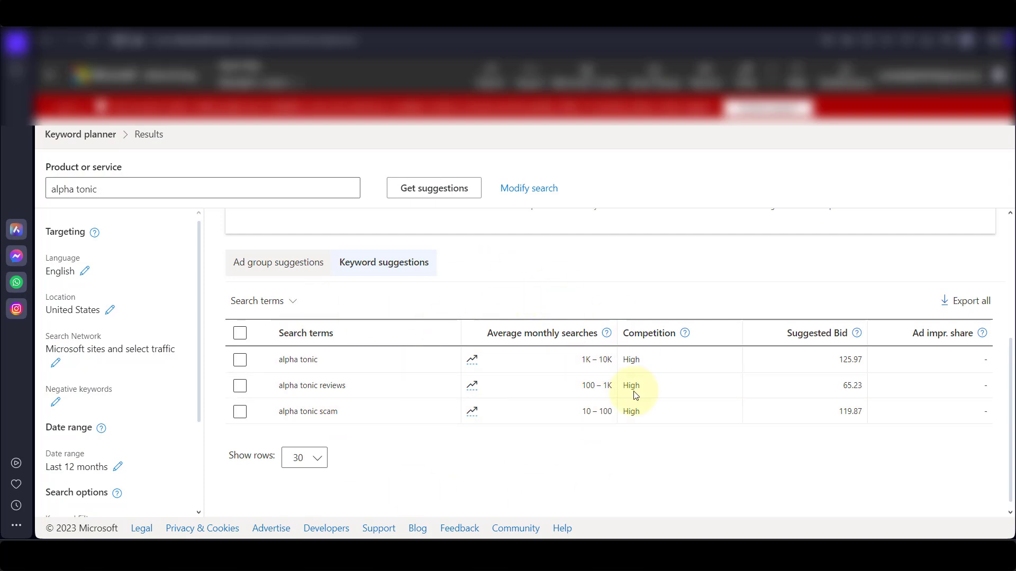
Step: Examine the monthly search trend charts for "alpha tonic", "alpha tonic reviews" and "alpha tonic scam"
left_click(473, 362)
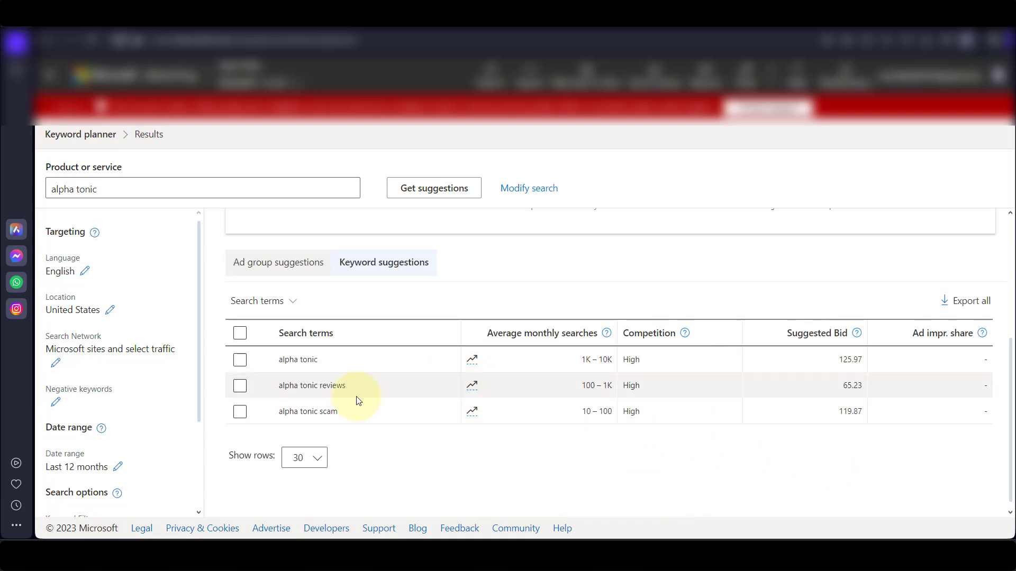
mouse_move(476, 389)
mouse_move(682, 434)
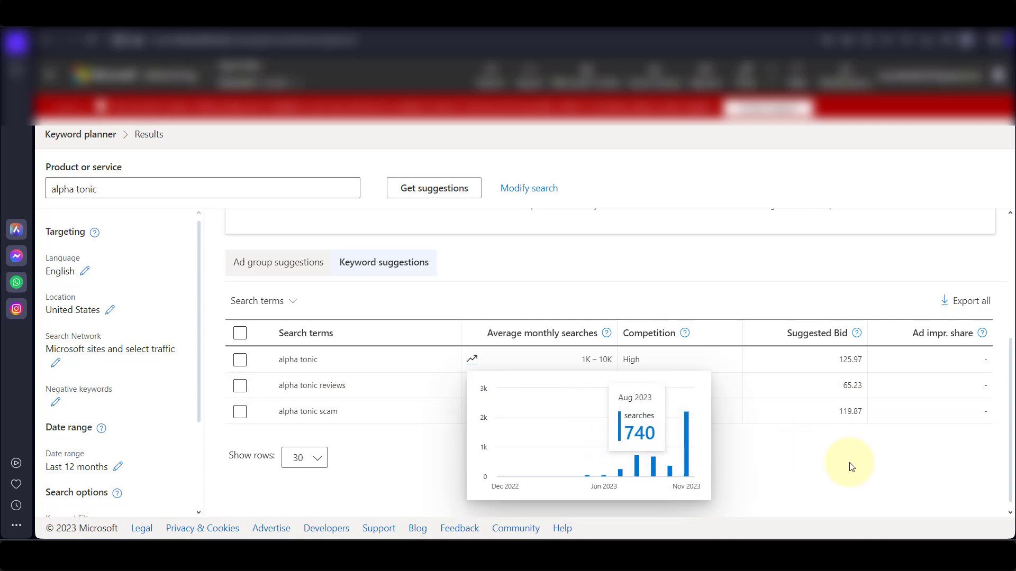
mouse_move(471, 412)
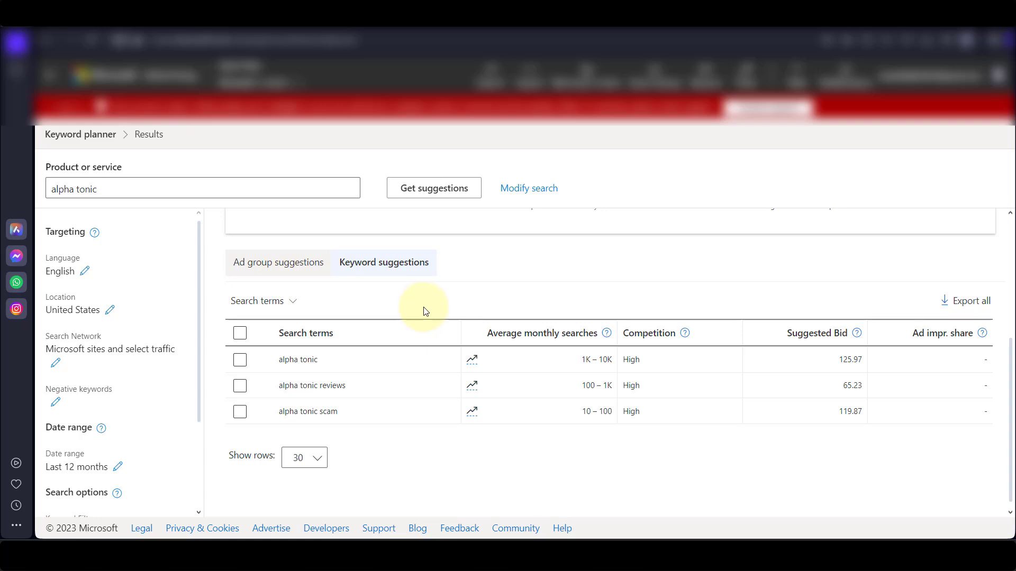
Step: Switch back to the ClickBank marketplace and browse the top offers around ProDentim and Ikaria Juice for another product to research
left_click(625, 554)
scroll(517, 385, "down", 7)
scroll(306, 245, "up", 3)
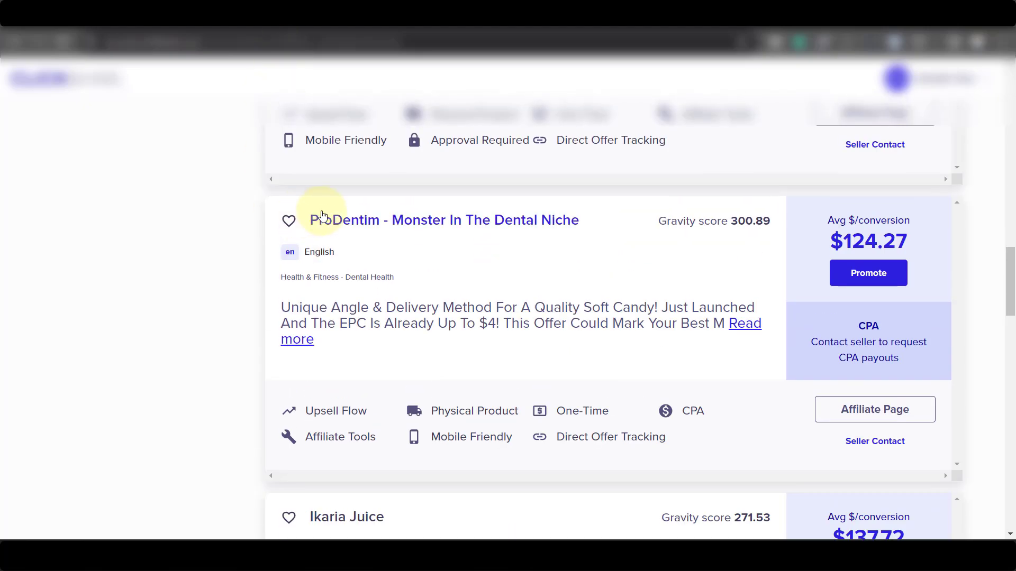
scroll(322, 215, "down", 5)
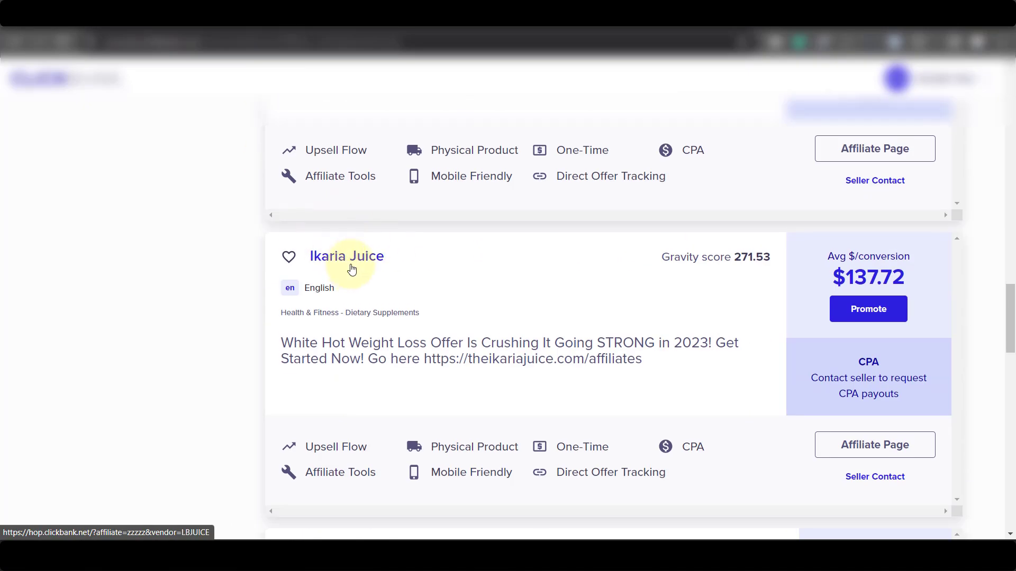
scroll(347, 260, "up", 6)
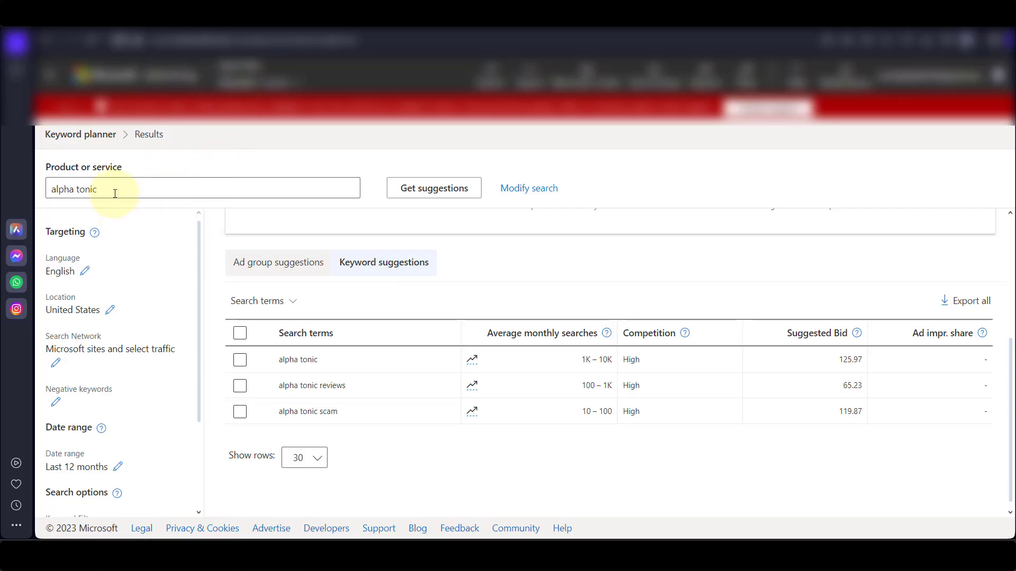
Step: In Microsoft Advertising's Keyword planner, replace the search phrases with "prodentim", "prodentim scam" and "prodentim reviews" and get new suggestions
left_click(123, 195)
triple_click(124, 195)
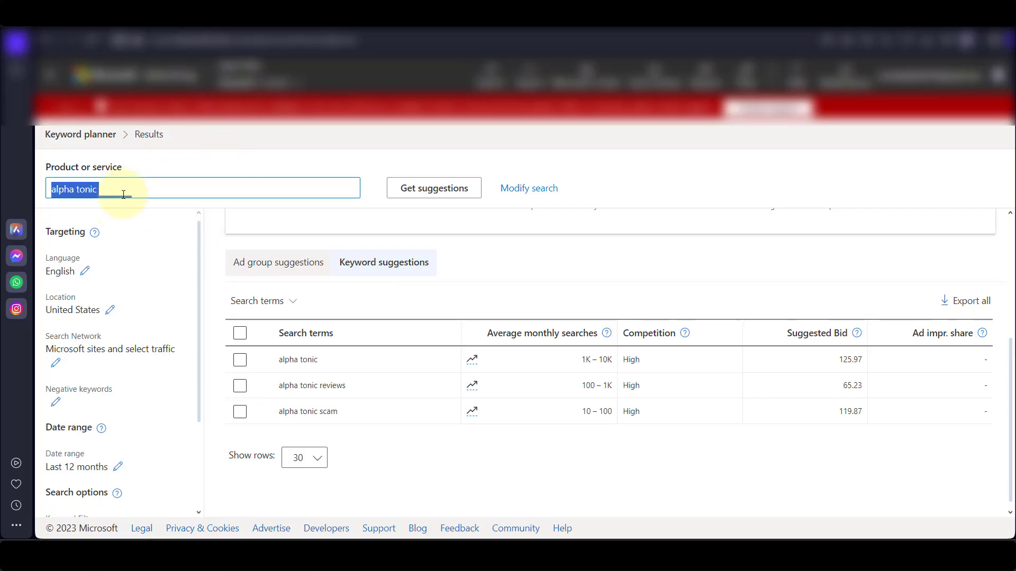
type("prodentim")
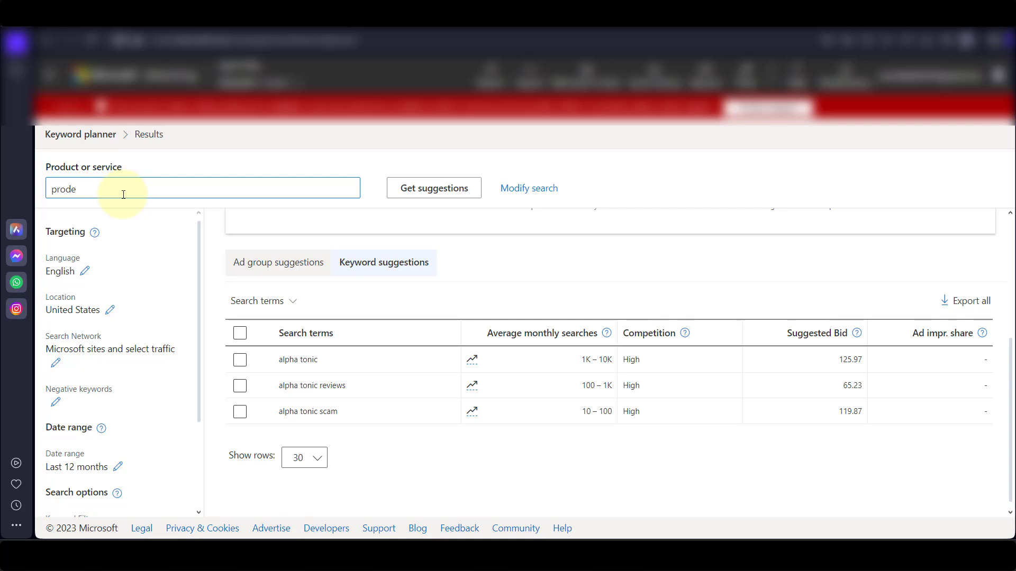
key("Return")
type("prodentim scam")
key("Return")
type("prodentim reviews")
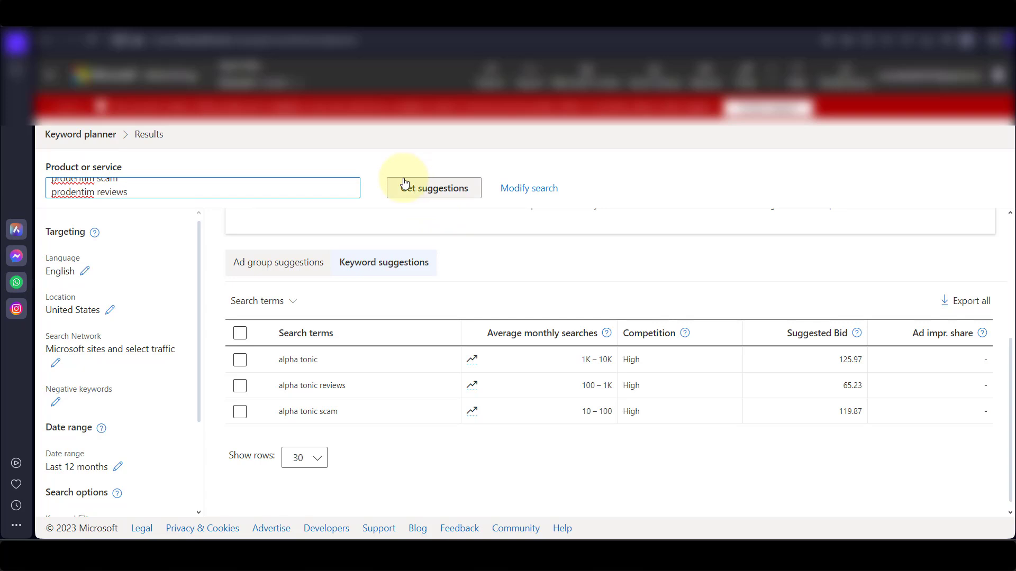
left_click(418, 196)
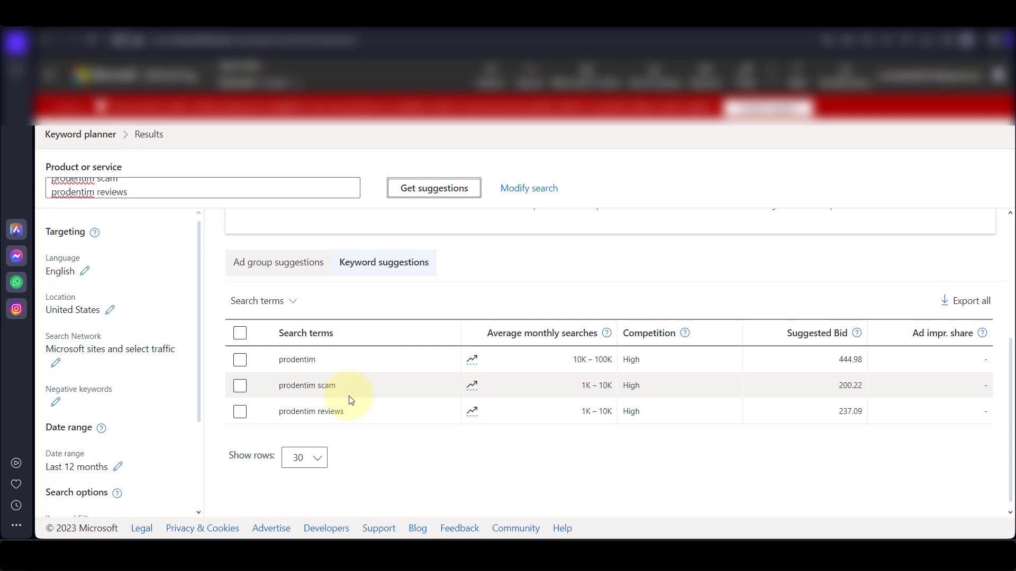
Step: Examine the monthly search trend charts for "prodentim", "prodentim scam" and "prodentim reviews"
left_click(477, 369)
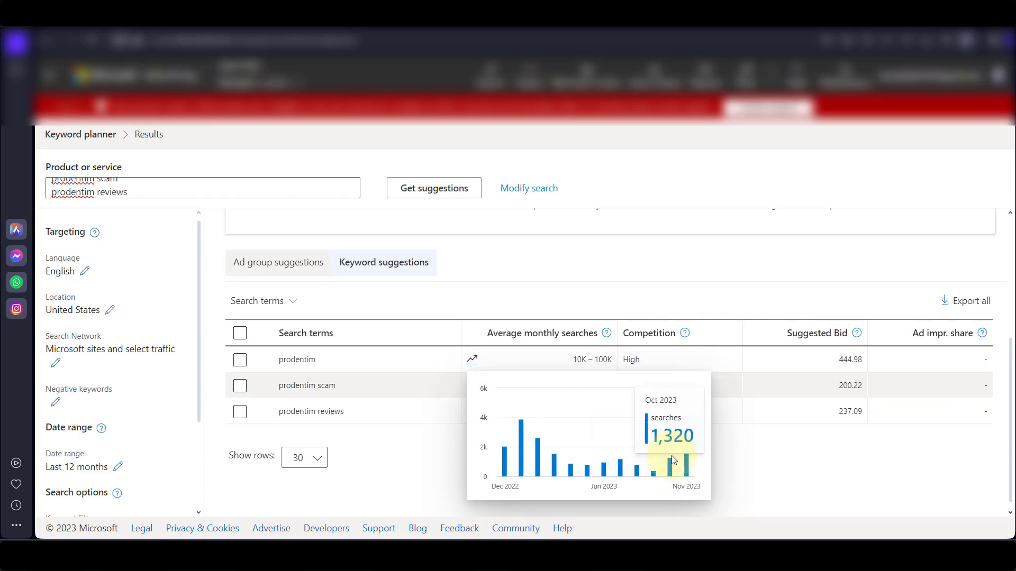
mouse_move(471, 412)
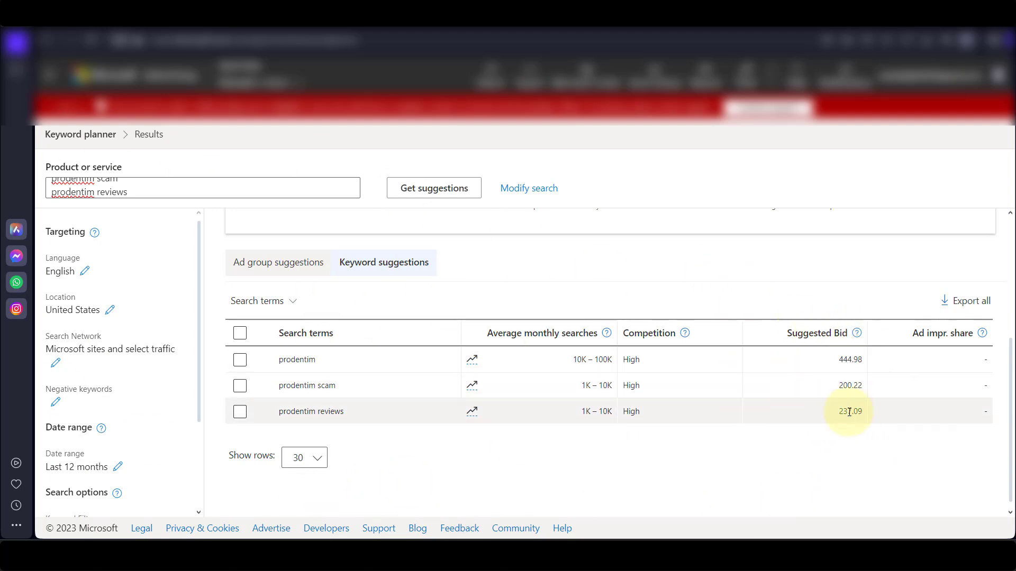
Step: Switch back to the ClickBank marketplace and browse the offers from Alpha Tonic and ProDentim down to Alpilean and FlowForce Max
left_click(624, 559)
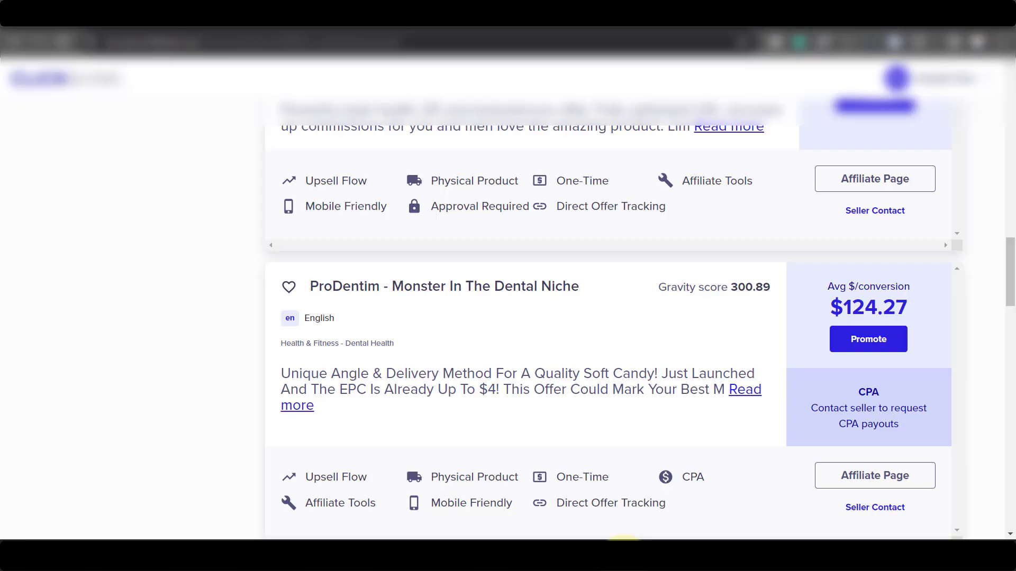
scroll(356, 256, "down", 1)
scroll(492, 286, "up", 4)
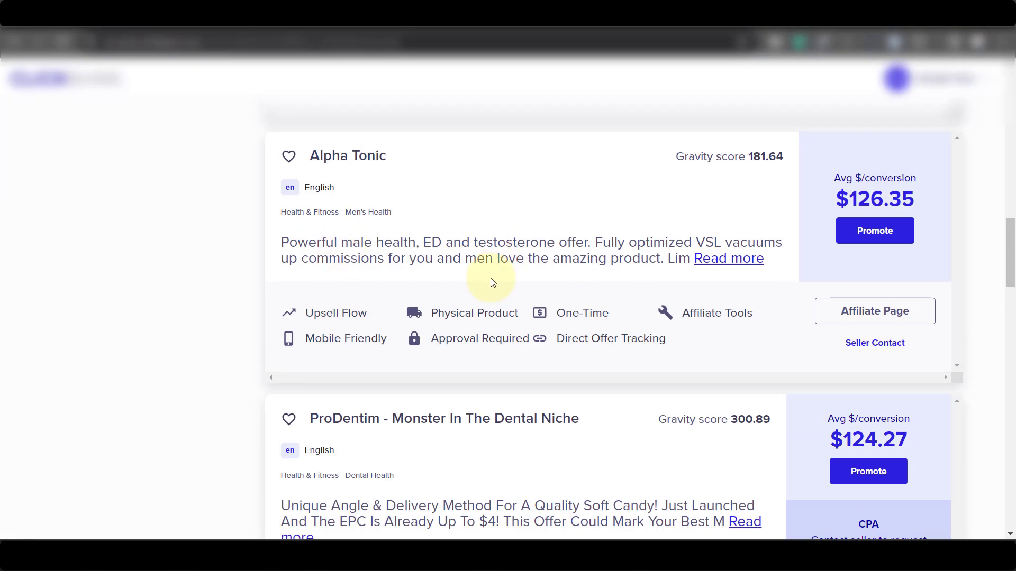
scroll(497, 276, "down", 10)
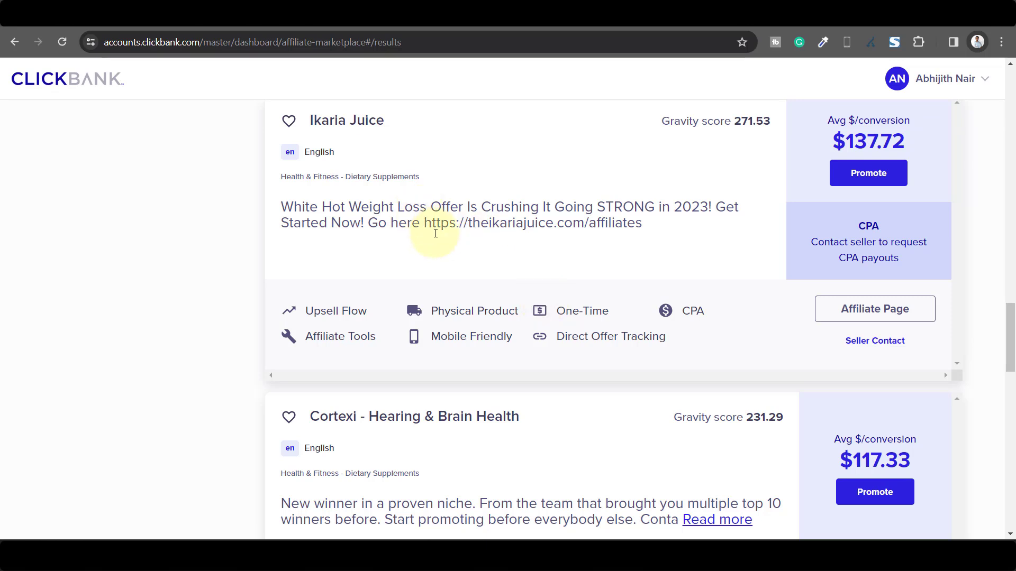
scroll(436, 233, "down", 20)
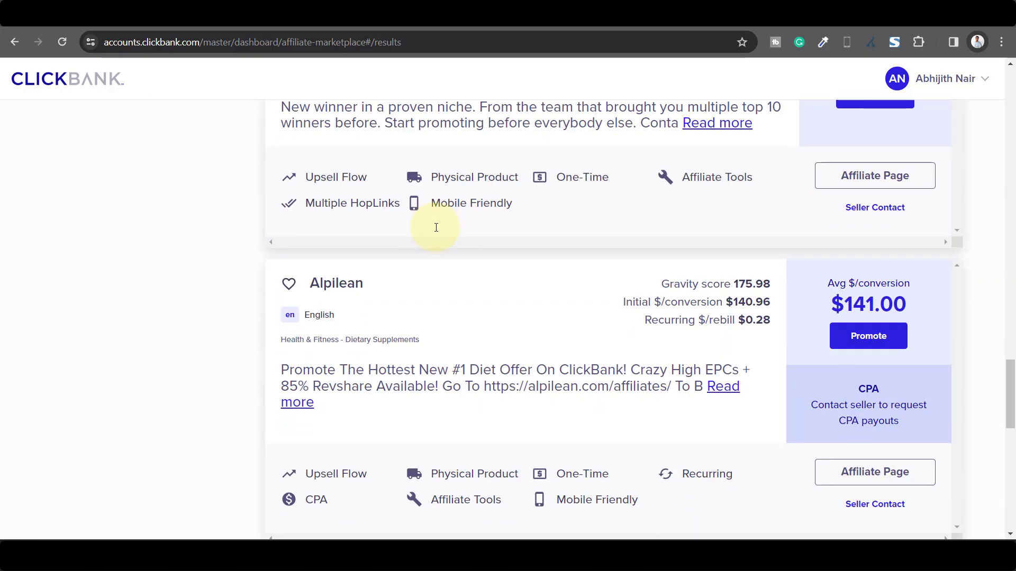
scroll(476, 235, "up", 15)
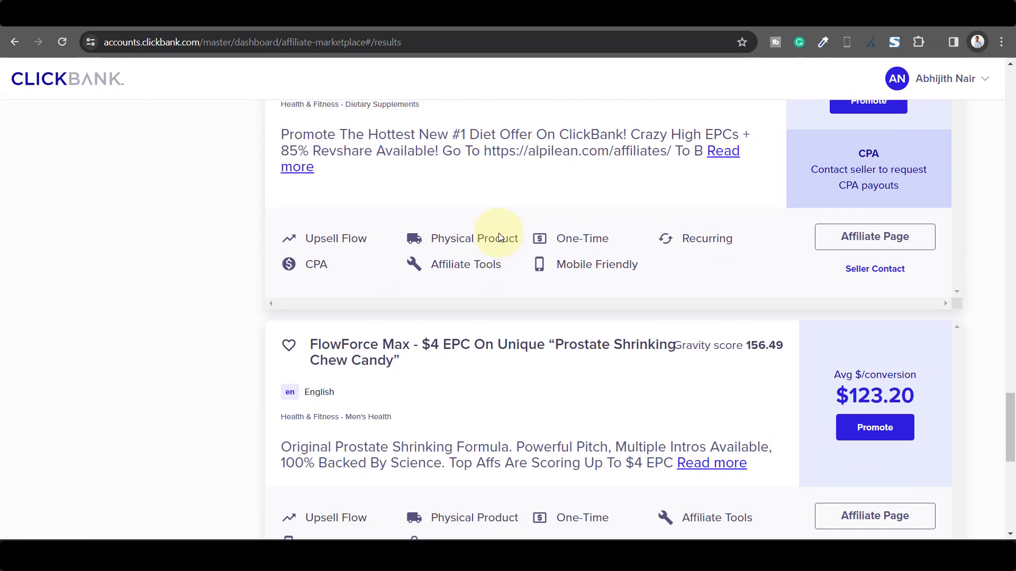
scroll(512, 240, "down", 5)
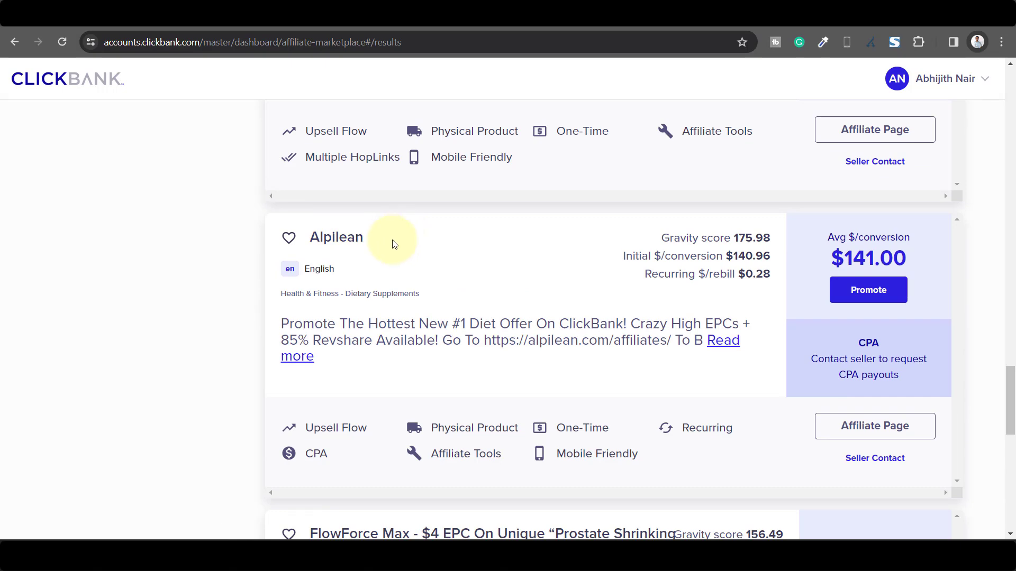
scroll(392, 244, "up", 12)
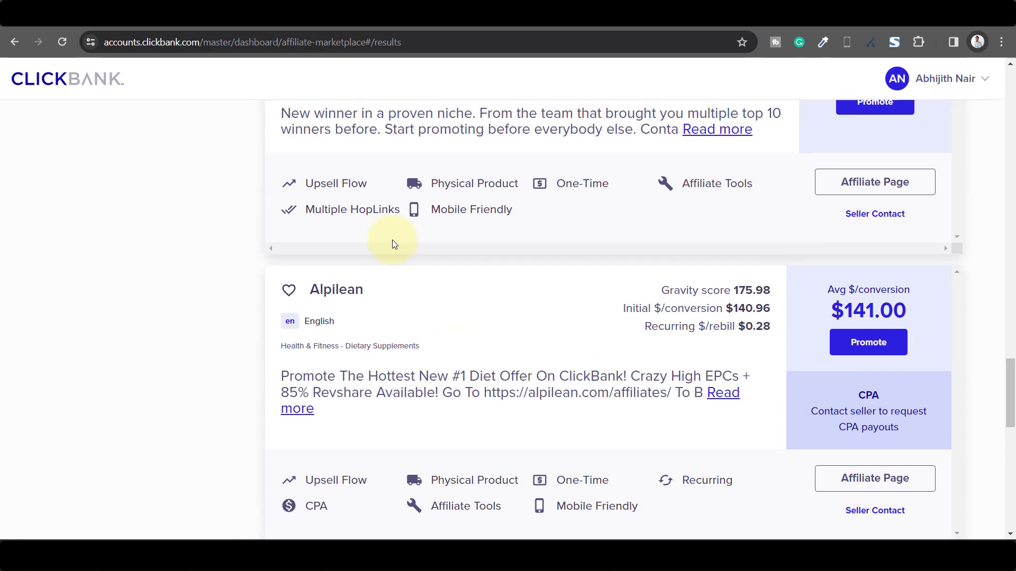
scroll(392, 244, "up", 7)
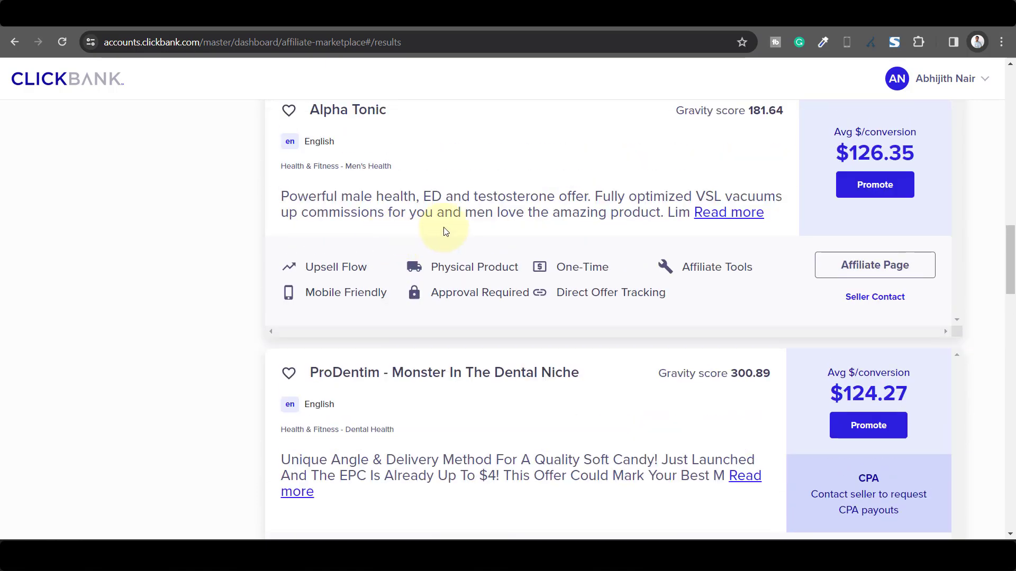
Step: Open the affiliate page of the ProDentim offer and go to its Traffic Restrictions section
scroll(408, 233, "down", 4)
left_click(853, 360)
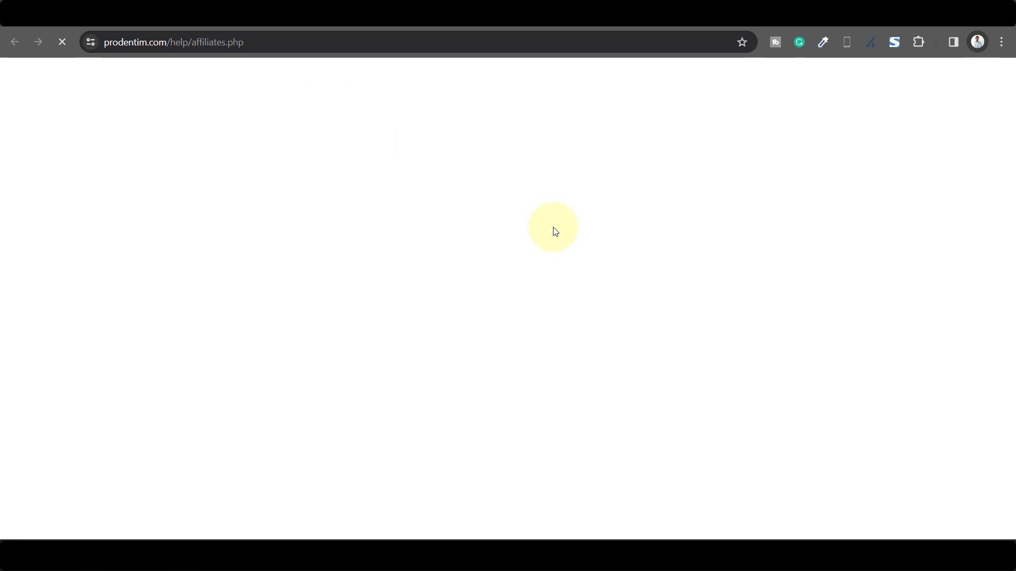
left_click_drag(1013, 153, 1014, 374)
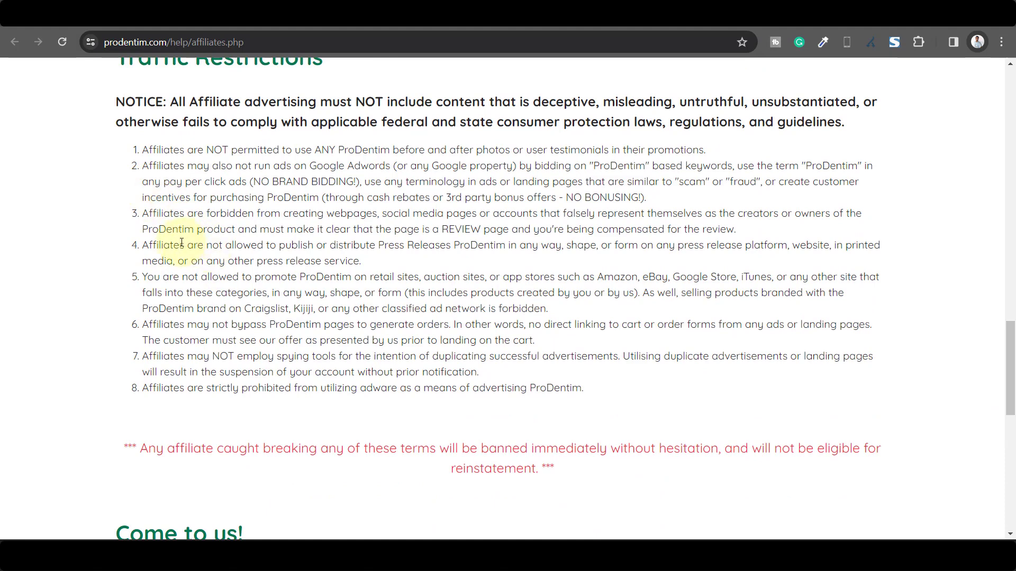
Step: Examine ProDentim's second traffic restriction on Google Adwords ads, brand bidding and words like "scam", then review the rest of the page up to its introduction
left_click_drag(254, 182, 346, 182)
left_click_drag(189, 165, 369, 167)
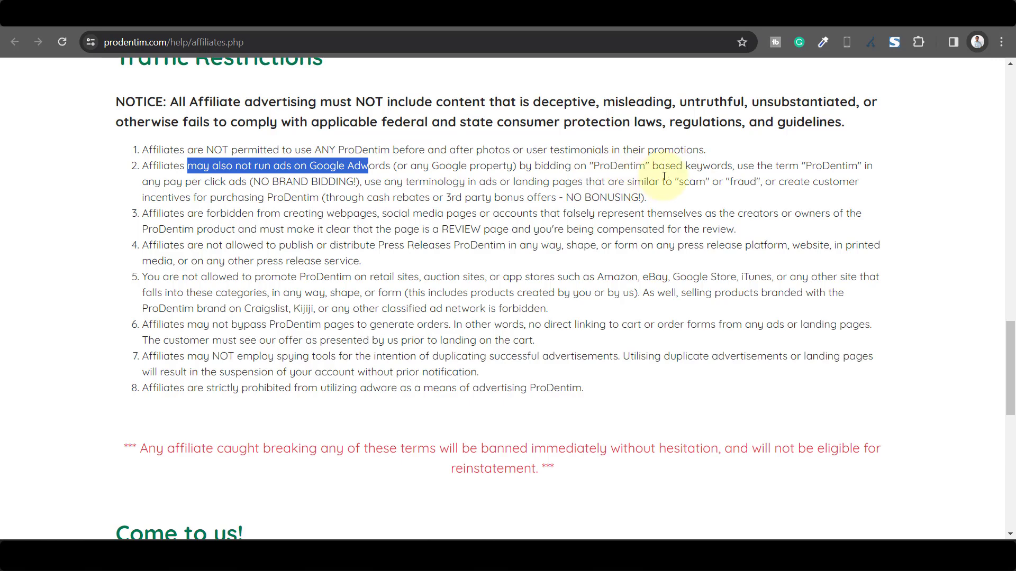
left_click_drag(210, 182, 732, 185)
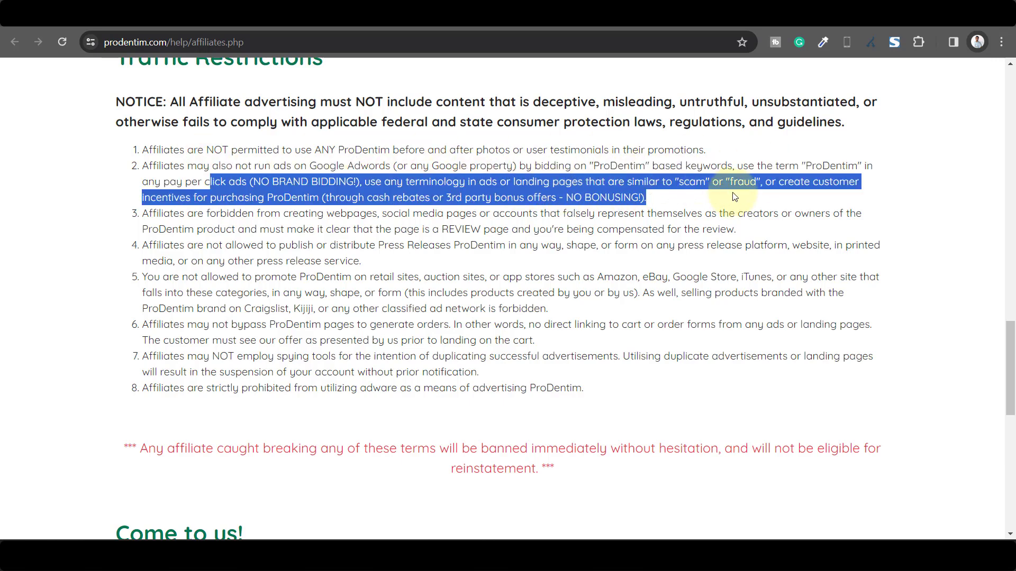
left_click(622, 182)
left_click_drag(595, 182, 639, 199)
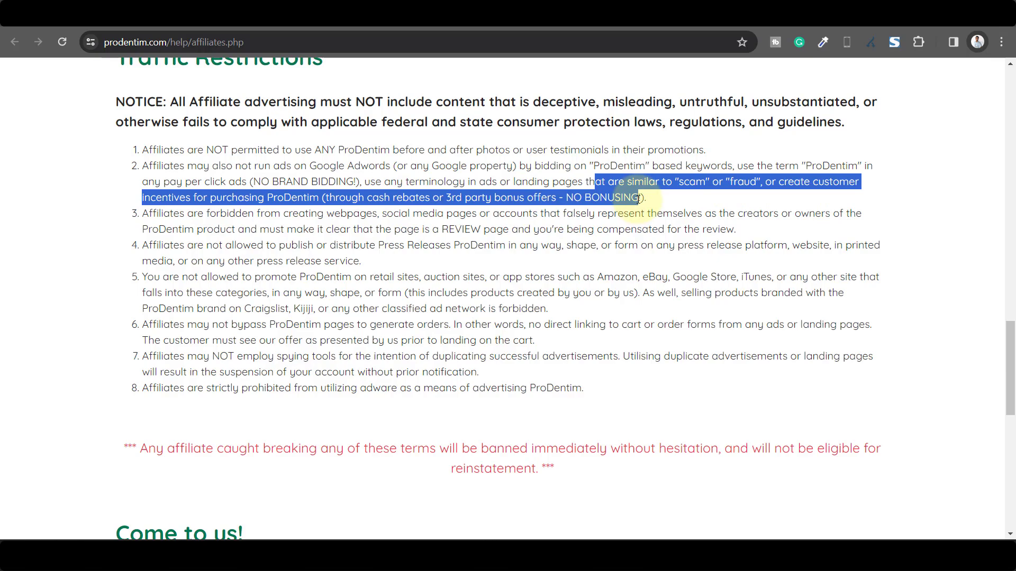
left_click(632, 196)
scroll(415, 274, "up", 10)
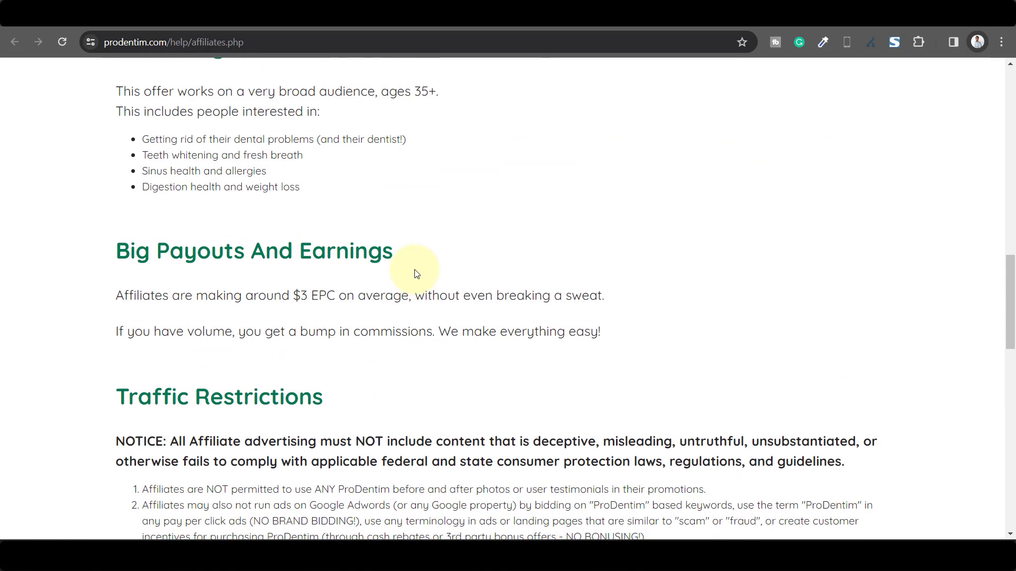
scroll(414, 269, "up", 15)
left_click_drag(634, 302, 472, 404)
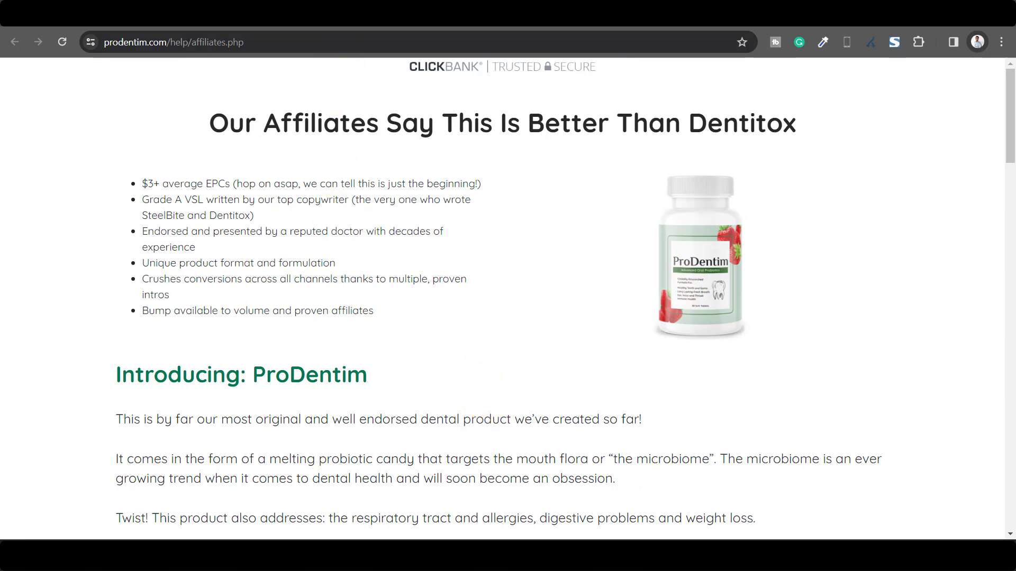
Step: Open the search-by-location tool at vpnmentor.com/tools/search-from/ in a new browser tab
key("ctrl+t")
type("vpn")
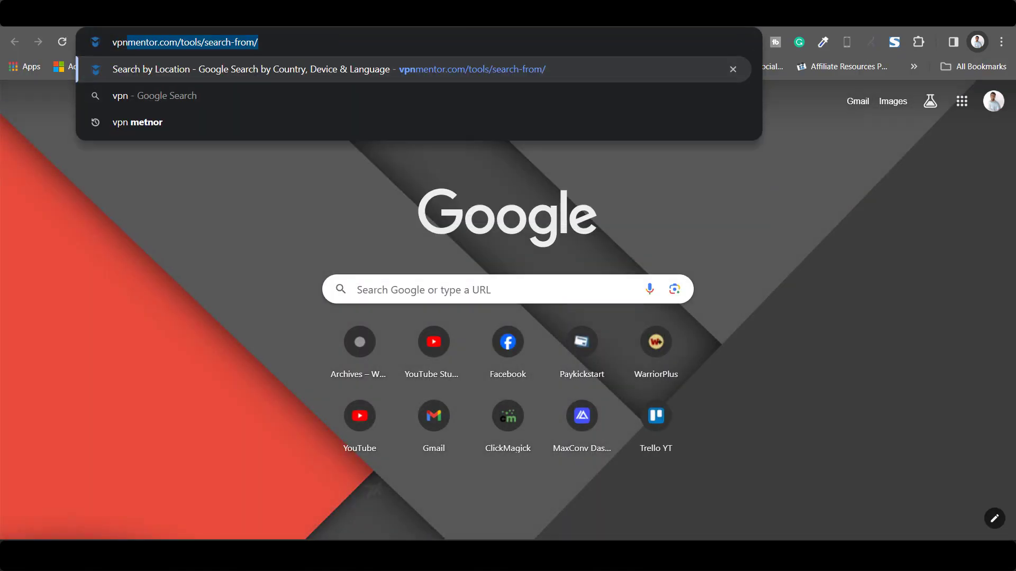
key("Return")
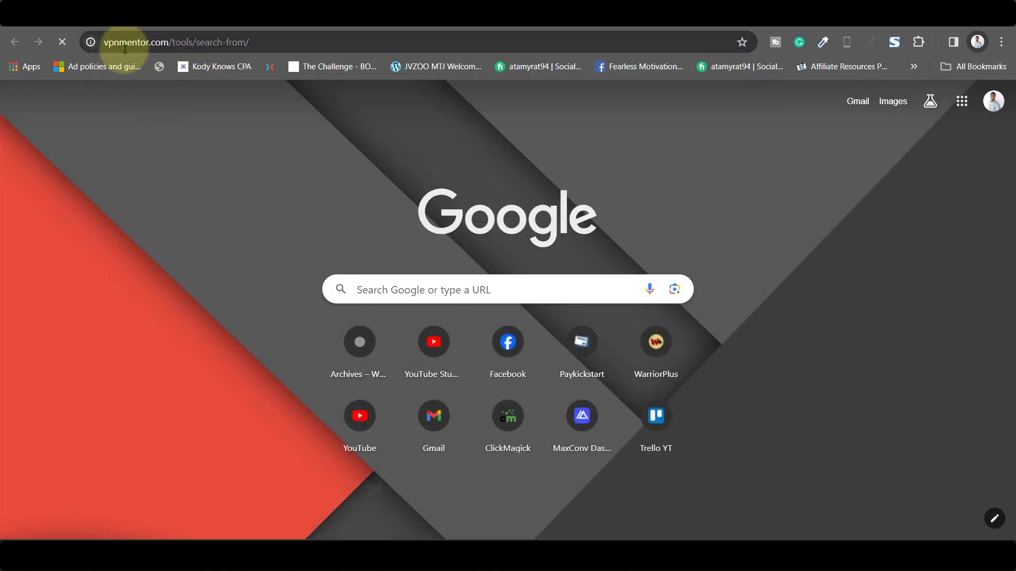